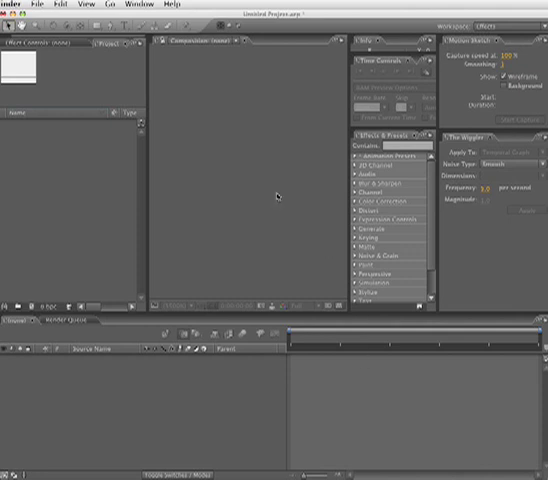
Create a new PAL D1/DV composition named Comp 1 with default settings.
{"action": "left_click", "coordinate": [240, 169]}
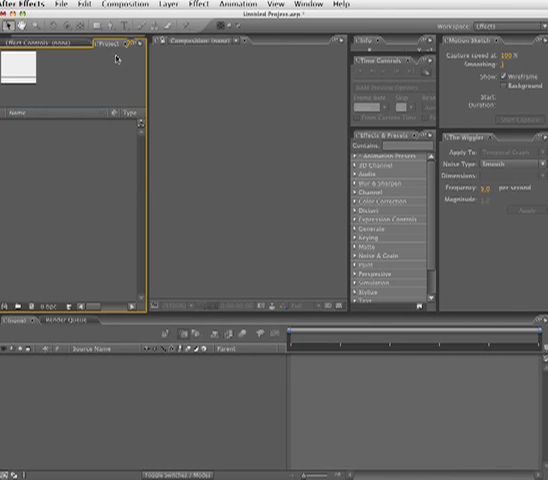
{"action": "left_click", "coordinate": [125, 4]}
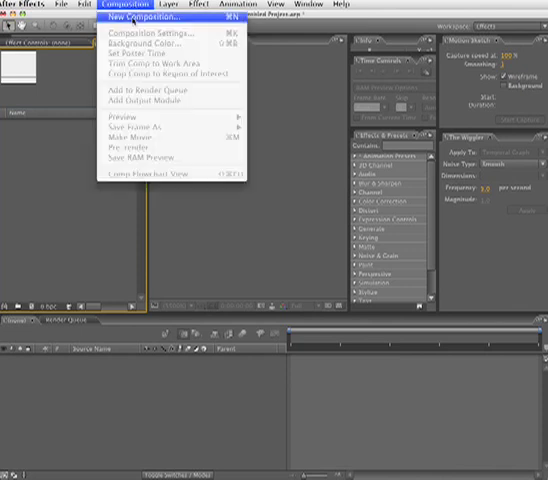
{"action": "left_click", "coordinate": [137, 18]}
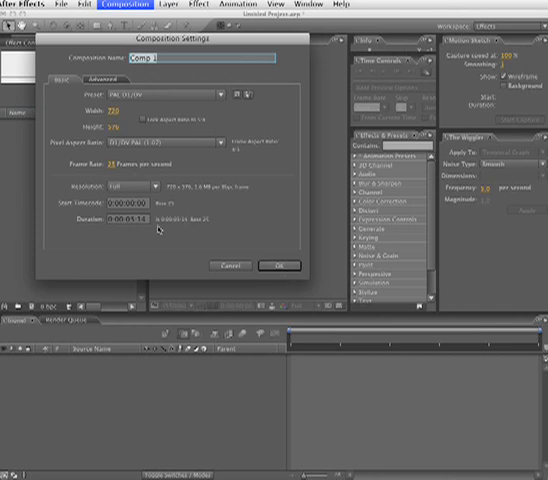
{"action": "left_click", "coordinate": [280, 266]}
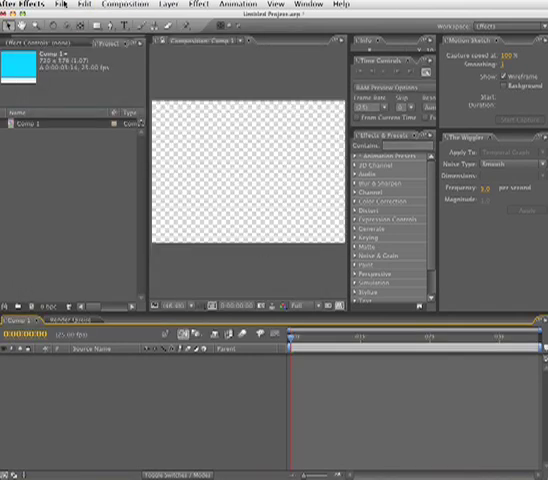
Import A DAY IN MACRO IN SUSSEX.psd as a composition with merged layer styles.
{"action": "left_click", "coordinate": [63, 4]}
{"action": "mouse_move", "coordinate": [75, 151]}
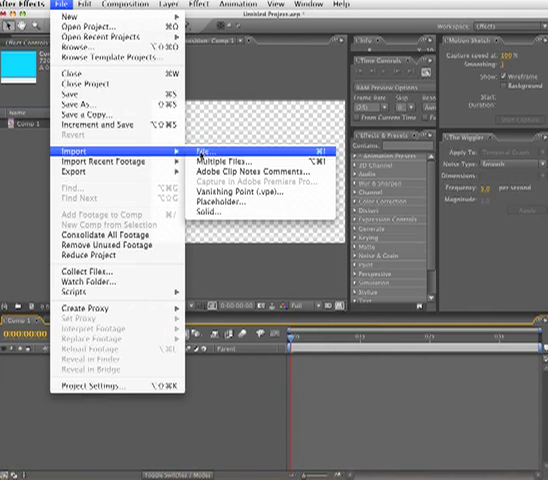
{"action": "left_click", "coordinate": [202, 151]}
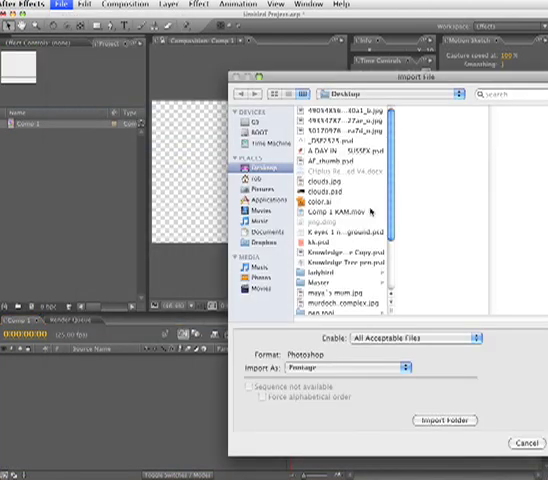
{"action": "left_click", "coordinate": [363, 151]}
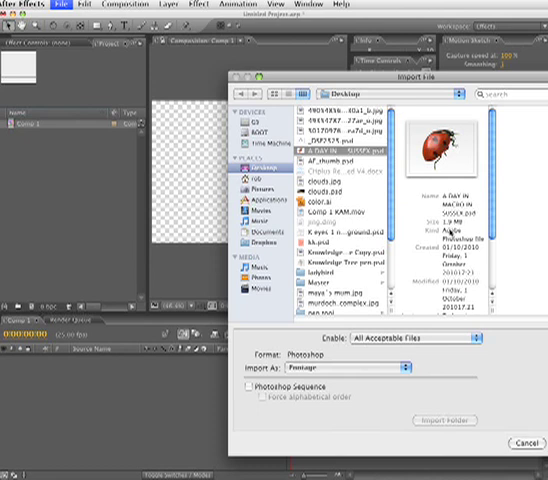
{"action": "key", "text": "Return"}
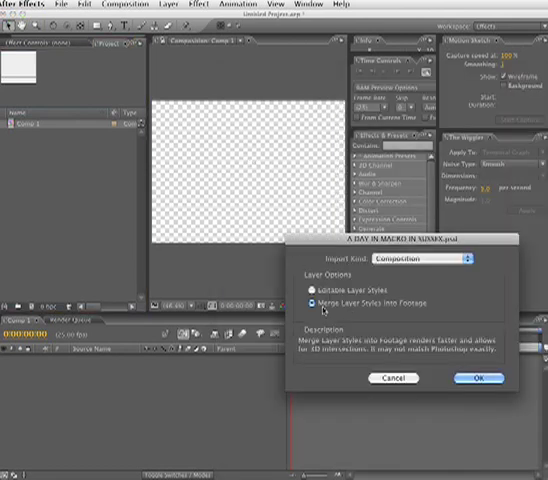
{"action": "left_click", "coordinate": [476, 377]}
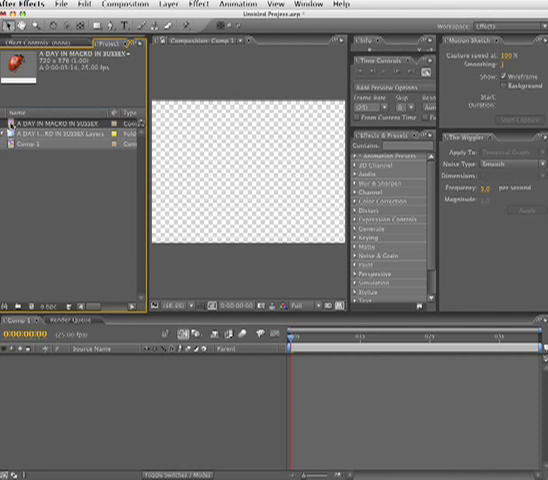
Drag the ladybird item from the Project panel into the Comp 1 viewer as a layer.
{"action": "left_click_drag", "start_coordinate": [24, 122], "coordinate": [248, 175]}
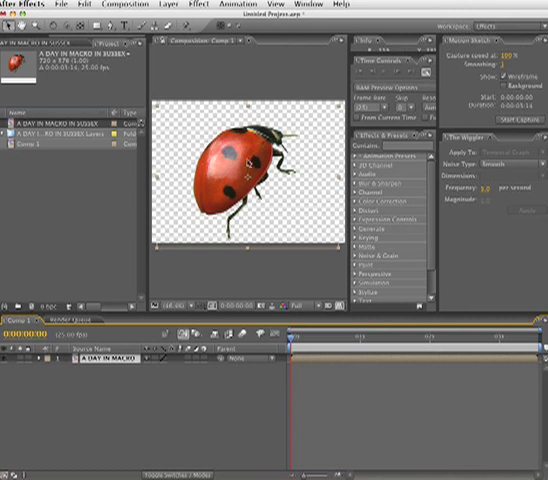
{"action": "left_click", "coordinate": [307, 143]}
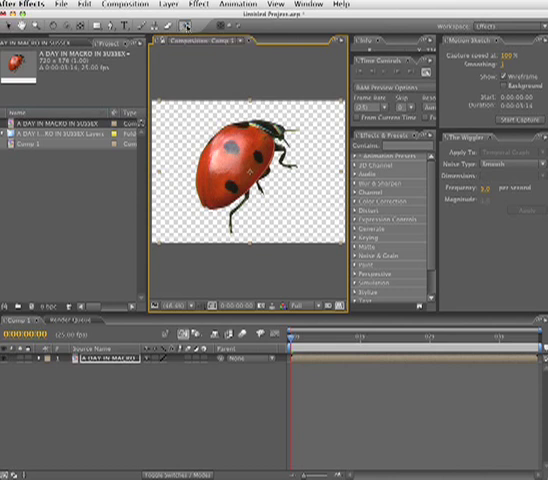
{"action": "left_click", "coordinate": [187, 27]}
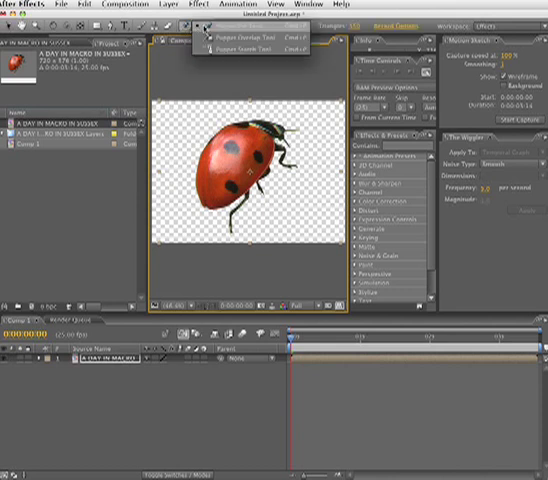
Choose the Puppet Pin Tool and place the first pin on the ladybird's leg.
{"action": "left_click", "coordinate": [235, 38]}
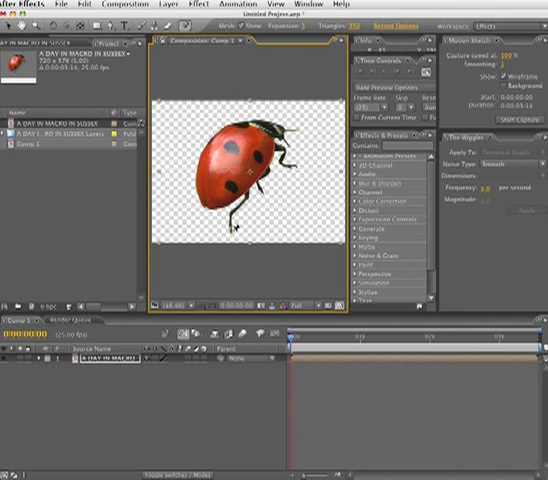
{"action": "left_click", "coordinate": [229, 229]}
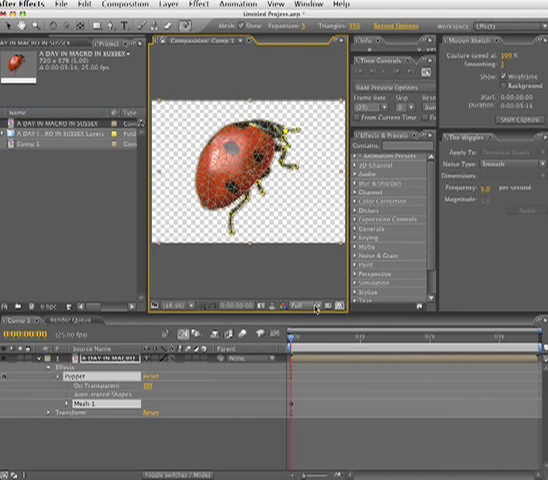
{"action": "left_click", "coordinate": [317, 306]}
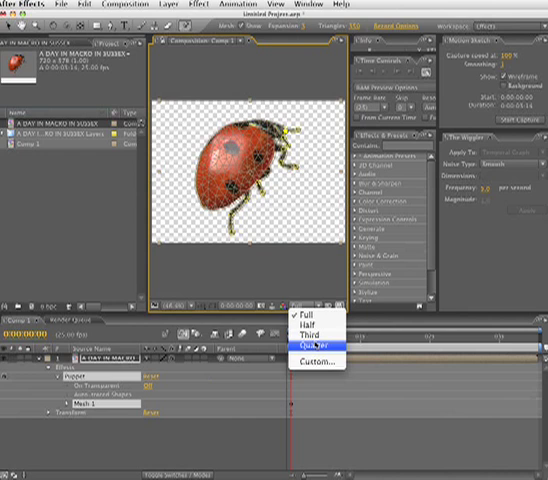
{"action": "left_click", "coordinate": [313, 345]}
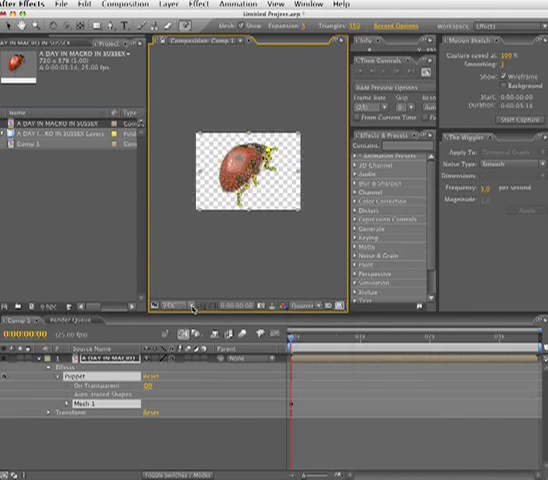
{"action": "left_click", "coordinate": [189, 306]}
{"action": "left_click", "coordinate": [178, 315]}
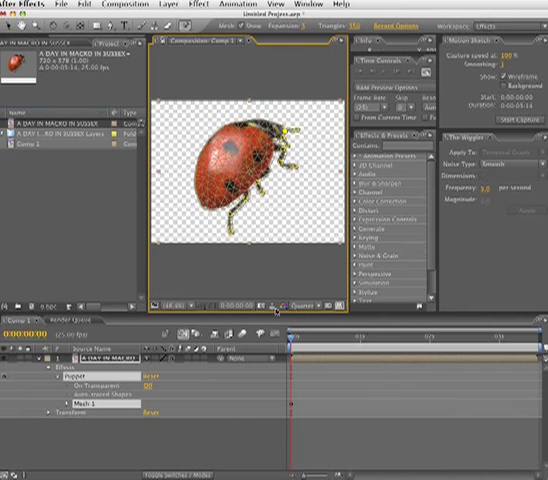
{"action": "left_click", "coordinate": [318, 306]}
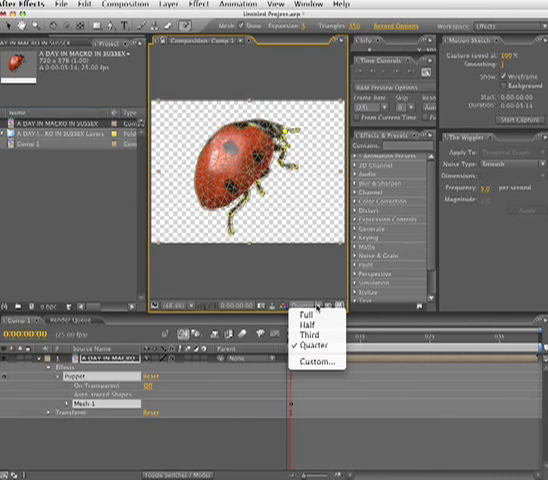
{"action": "left_click", "coordinate": [310, 317]}
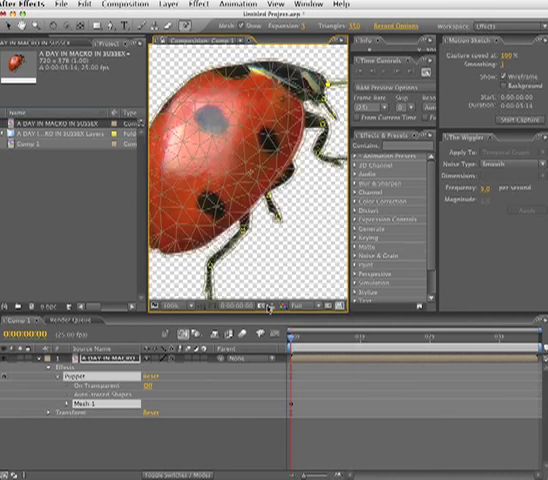
{"action": "left_click", "coordinate": [190, 305]}
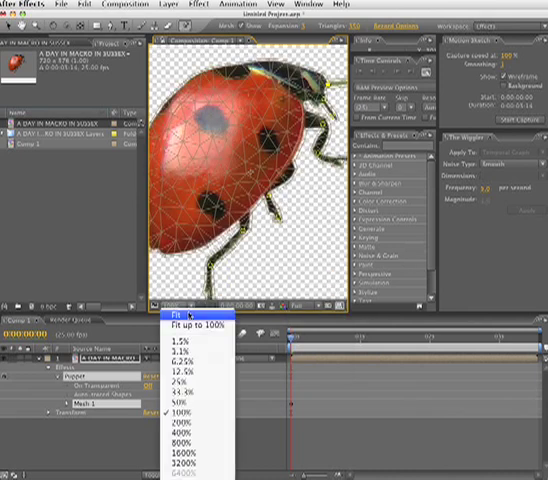
{"action": "left_click", "coordinate": [181, 313]}
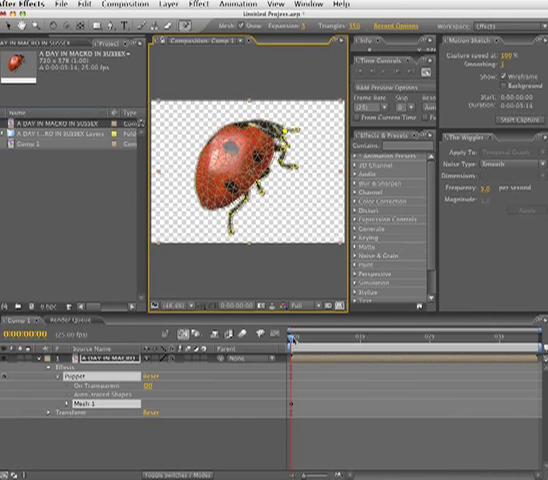
Pose the lower and upper-right legs at frame 14, then bend the upper-right leg around 0:00:01:01.
{"action": "left_click_drag", "start_coordinate": [292, 340], "coordinate": [327, 340]}
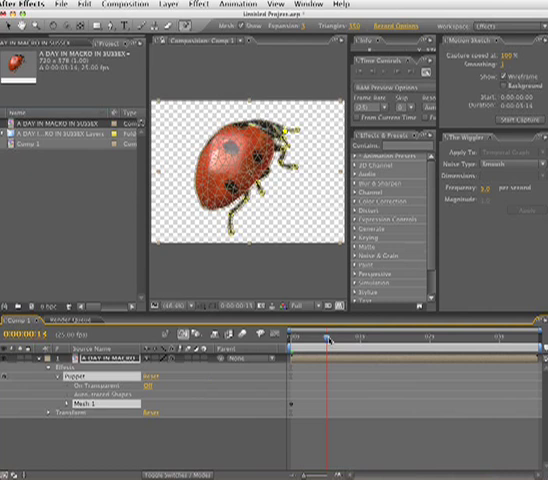
{"action": "left_click", "coordinate": [233, 232]}
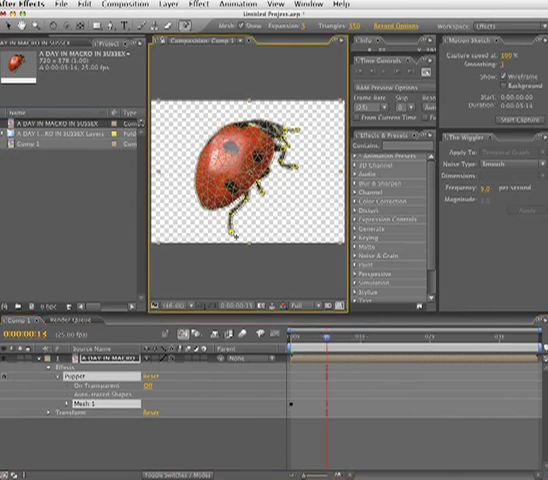
{"action": "left_click_drag", "start_coordinate": [233, 232], "coordinate": [270, 190]}
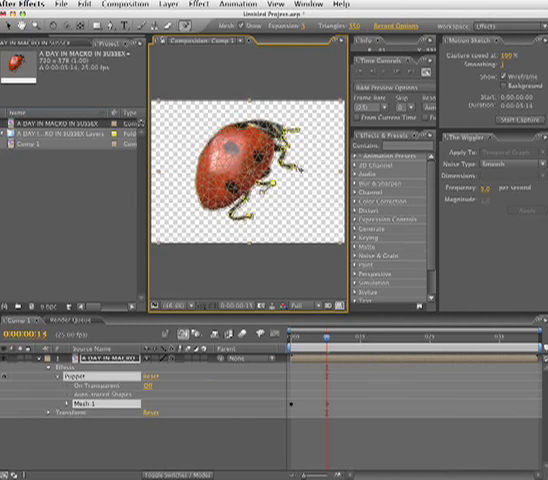
{"action": "left_click_drag", "start_coordinate": [300, 160], "coordinate": [296, 122]}
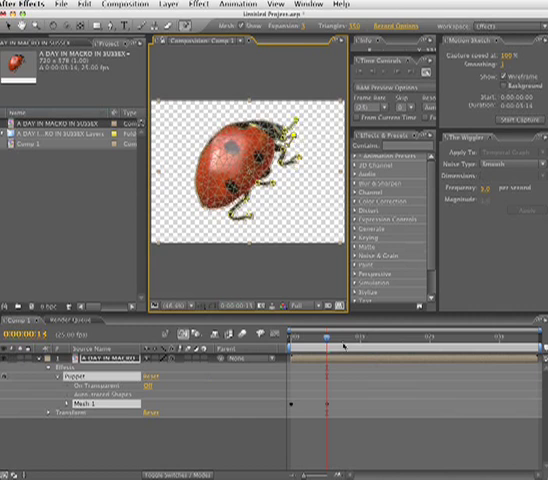
{"action": "left_click", "coordinate": [348, 341]}
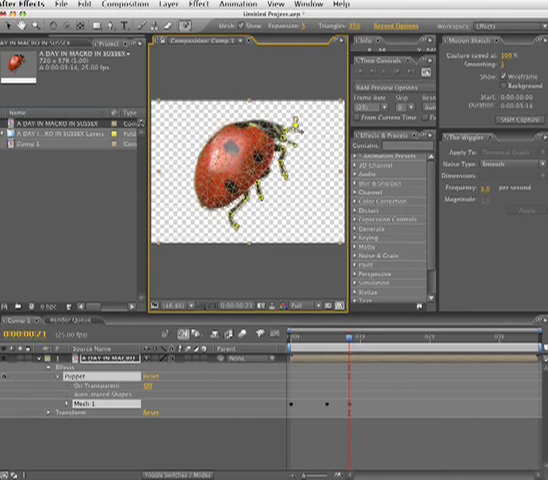
{"action": "left_click", "coordinate": [362, 338]}
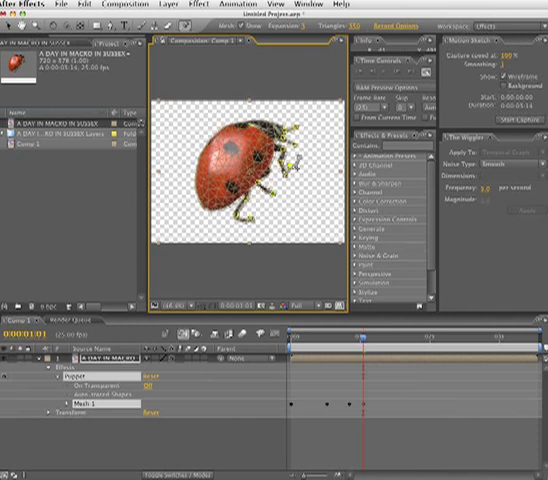
{"action": "mouse_move", "coordinate": [300, 128]}
{"action": "left_mouse_down"}
{"action": "mouse_move", "coordinate": [303, 122]}
{"action": "mouse_move", "coordinate": [298, 126]}
{"action": "left_mouse_up"}
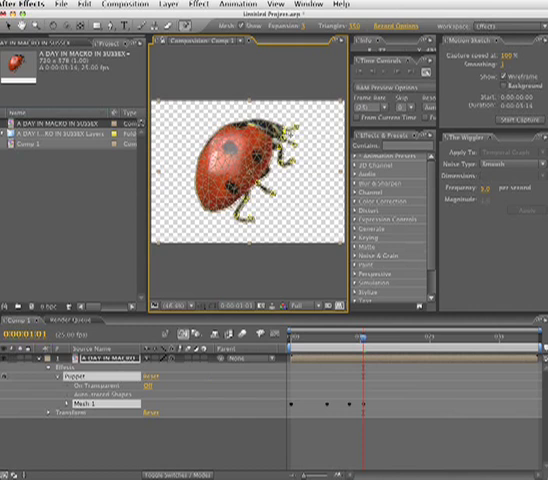
Keyframe further leg poses at later frames, pushing the lower-right leg down and lifting the upper legs.
{"action": "left_click", "coordinate": [380, 340]}
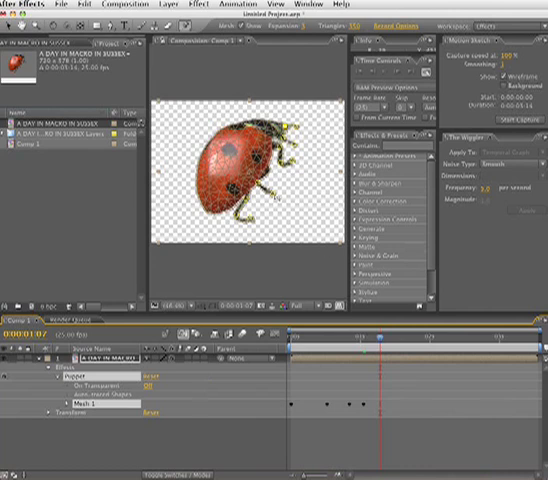
{"action": "left_click_drag", "start_coordinate": [270, 197], "coordinate": [245, 225]}
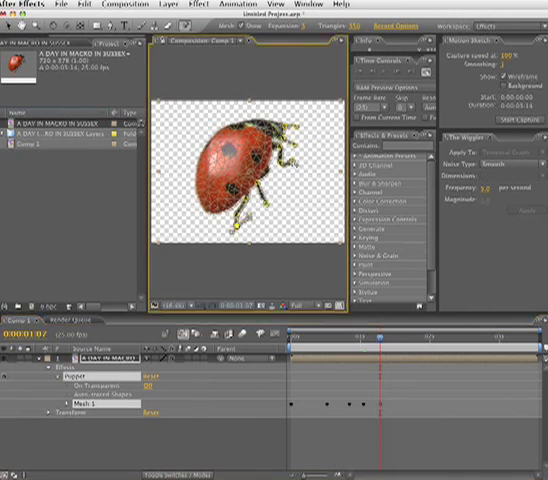
{"action": "left_click_drag", "start_coordinate": [287, 175], "coordinate": [293, 150]}
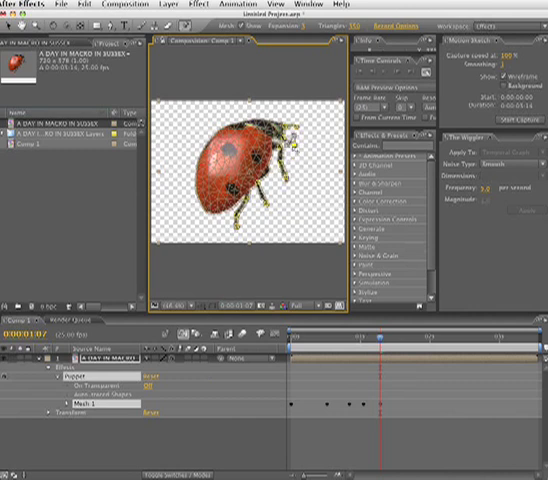
{"action": "left_click", "coordinate": [402, 340]}
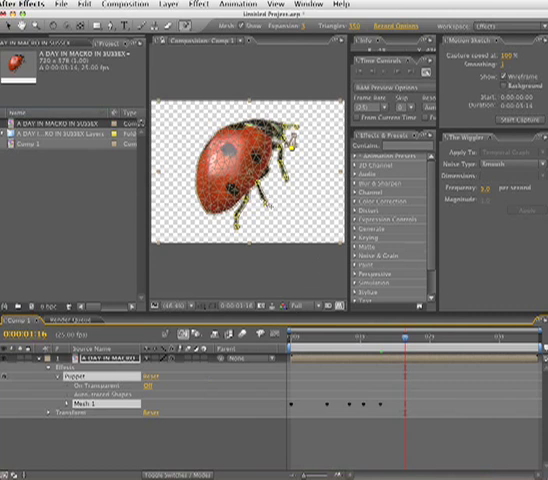
{"action": "left_click_drag", "start_coordinate": [262, 200], "coordinate": [248, 224]}
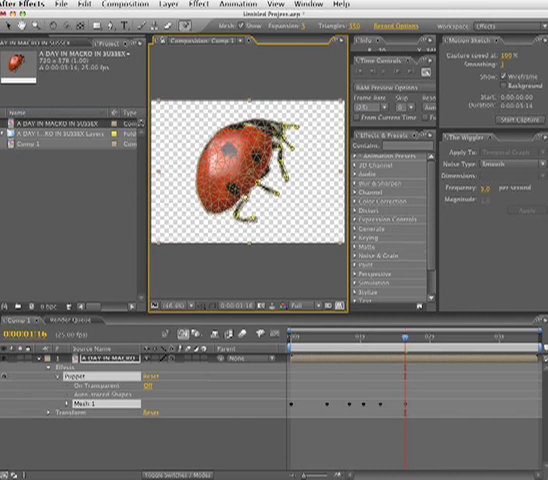
{"action": "left_click_drag", "start_coordinate": [283, 175], "coordinate": [293, 160]}
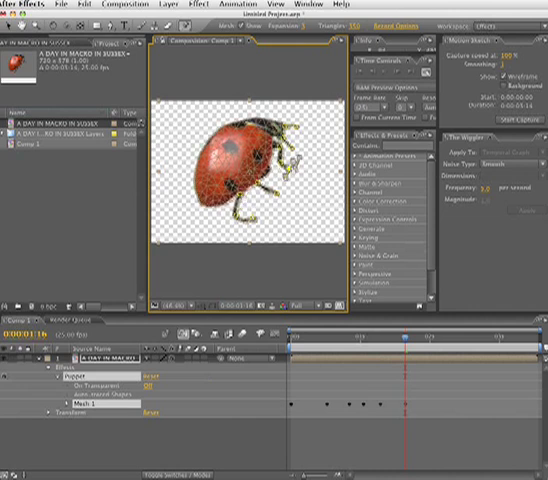
{"action": "left_click", "coordinate": [423, 343]}
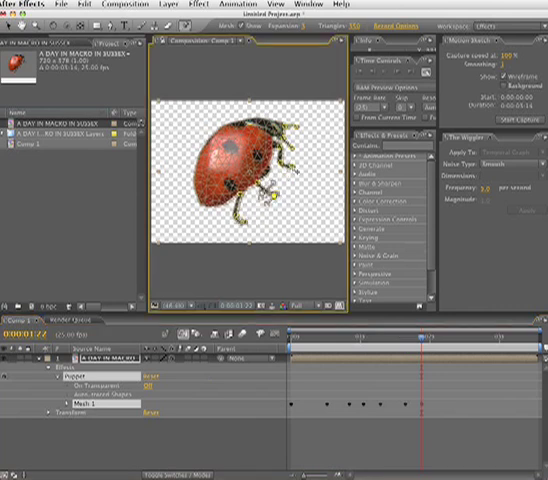
{"action": "left_click_drag", "start_coordinate": [272, 197], "coordinate": [284, 168]}
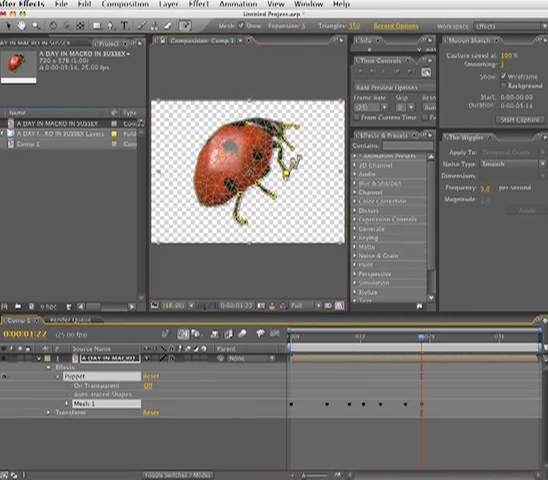
Shorten Comp 1's duration to about 0:00:01:24 and return the time indicator to the start.
{"action": "key", "text": "ctrl+k"}
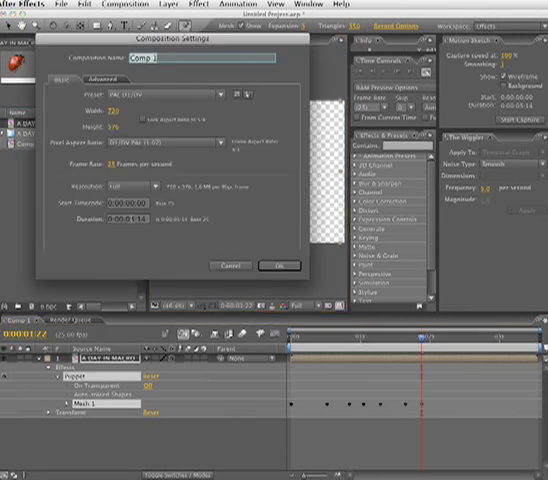
{"action": "left_click", "coordinate": [127, 219]}
{"action": "type", "text": "7"}
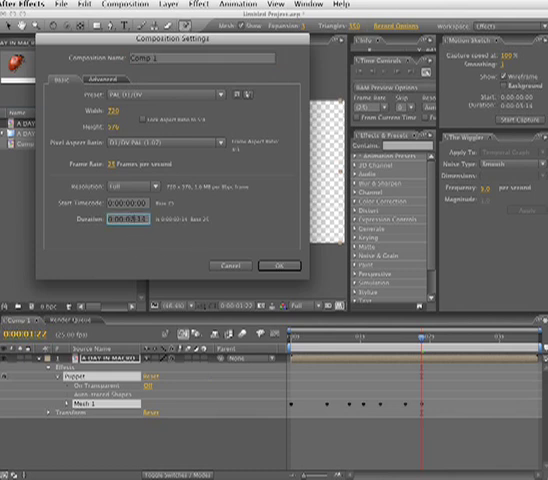
{"action": "left_click", "coordinate": [279, 265]}
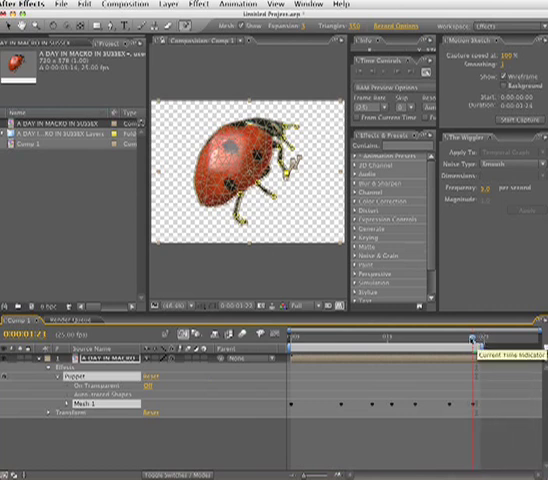
{"action": "left_click_drag", "start_coordinate": [480, 347], "coordinate": [293, 352]}
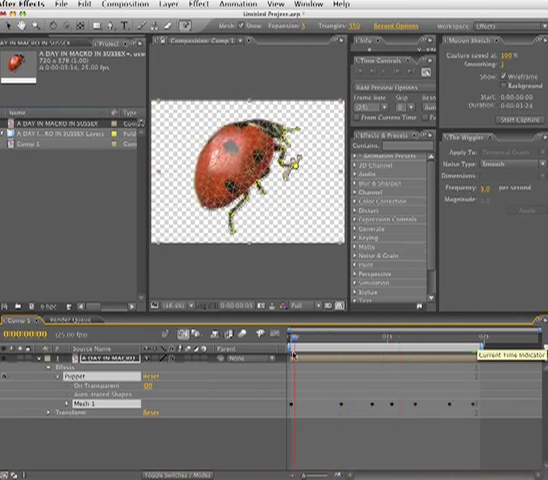
Run a RAM preview of the ladybird leg animation via Composition > Preview.
{"action": "left_click", "coordinate": [124, 4]}
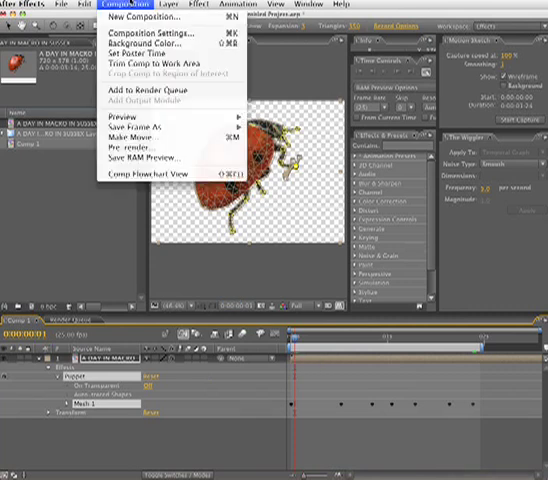
{"action": "mouse_move", "coordinate": [130, 117]}
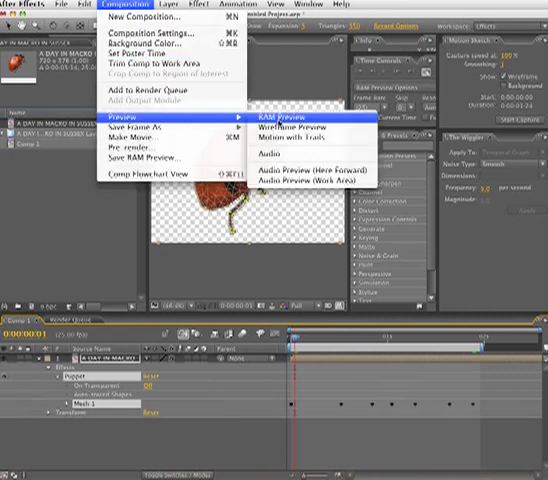
{"action": "left_click", "coordinate": [282, 118]}
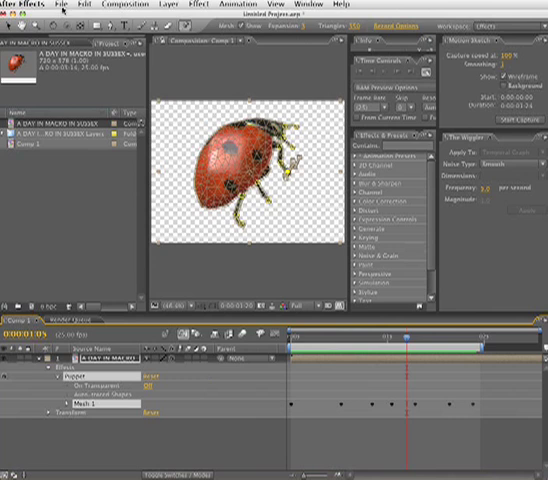
{"action": "left_click", "coordinate": [125, 4]}
{"action": "mouse_move", "coordinate": [135, 127]}
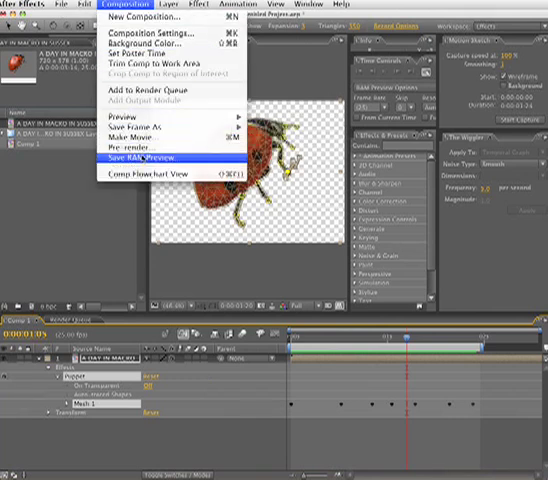
Save the RAM preview to the Desktop as Comp 2 RAM.mov instead of replacing Comp 1 RAM.mov.
{"action": "left_click", "coordinate": [143, 158]}
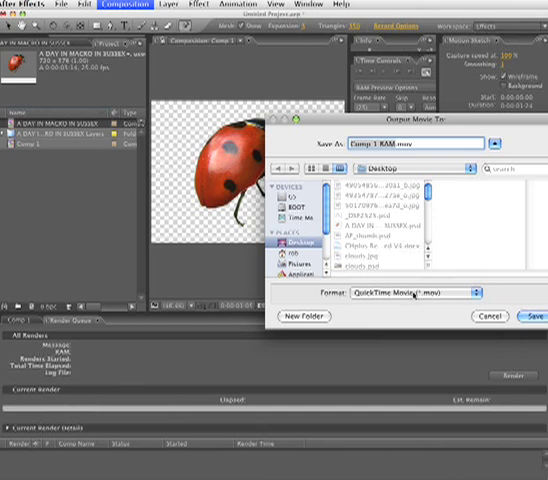
{"action": "left_click", "coordinate": [530, 316]}
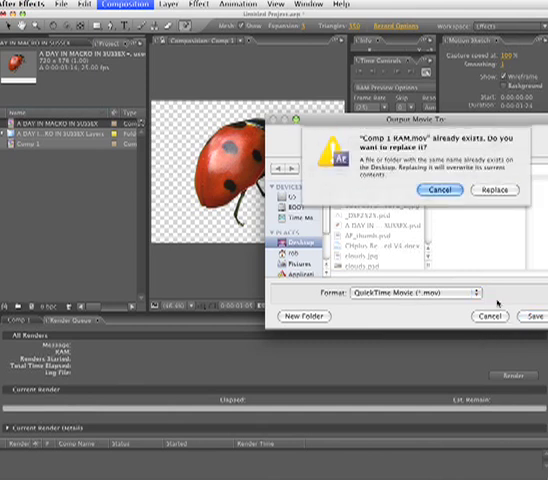
{"action": "left_click", "coordinate": [440, 190]}
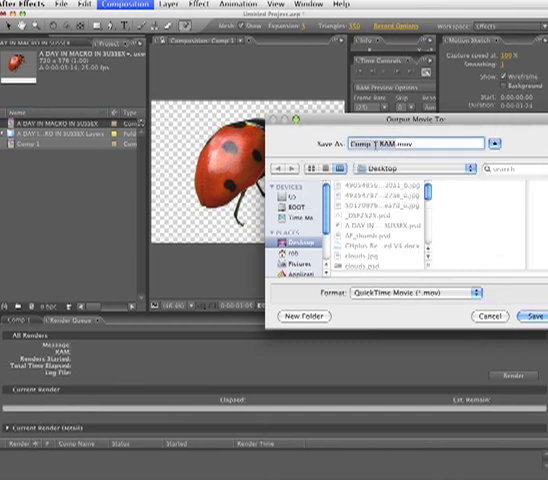
{"action": "key", "text": "BackSpace"}
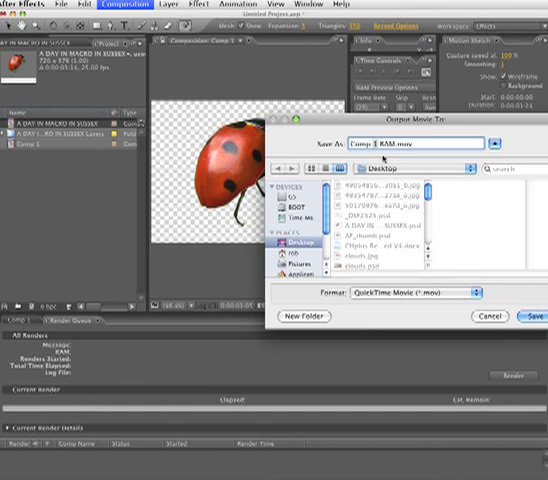
{"action": "type", "text": "2"}
{"action": "key", "text": "Return"}
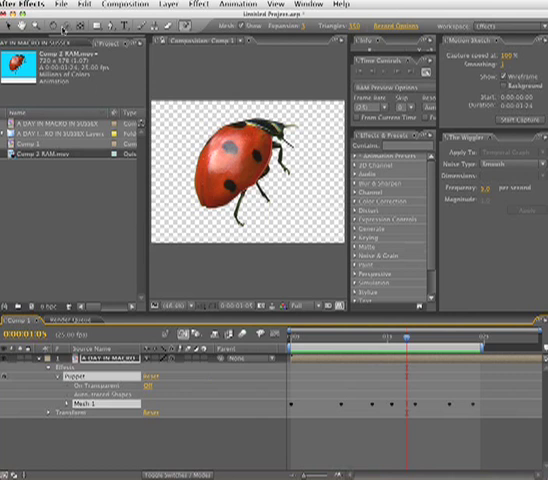
Start a Flash SWF export of Comp 1 and navigate into the ladybird folder.
{"action": "left_click", "coordinate": [61, 5]}
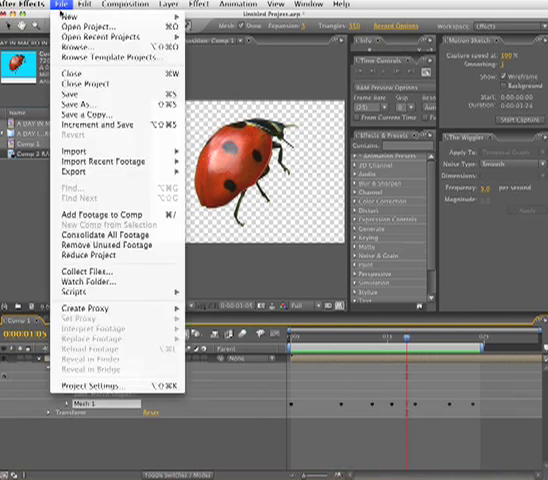
{"action": "mouse_move", "coordinate": [75, 171]}
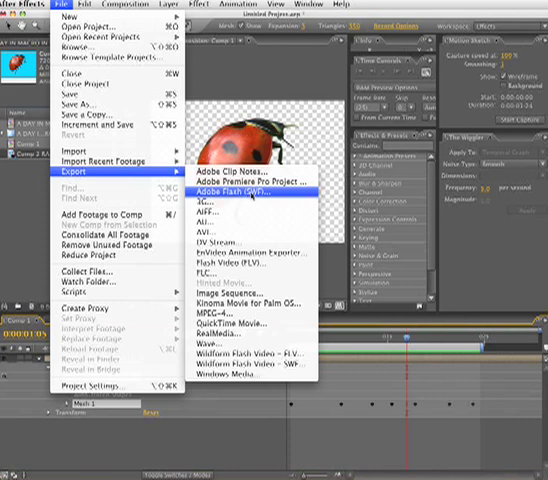
{"action": "left_click", "coordinate": [252, 193]}
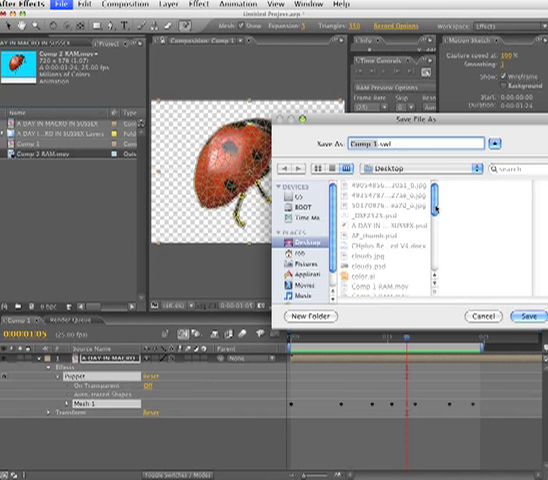
{"action": "left_click_drag", "start_coordinate": [434, 200], "coordinate": [434, 240]}
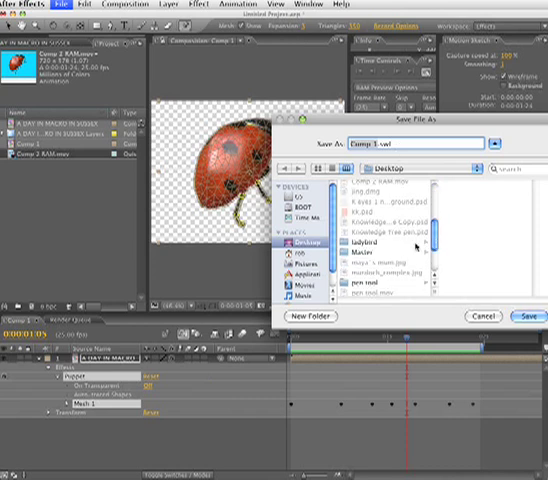
{"action": "left_click", "coordinate": [365, 242]}
{"action": "mouse_move", "coordinate": [434, 240]}
{"action": "left_mouse_down"}
{"action": "mouse_move", "coordinate": [434, 252]}
{"action": "mouse_move", "coordinate": [434, 225]}
{"action": "left_mouse_up"}
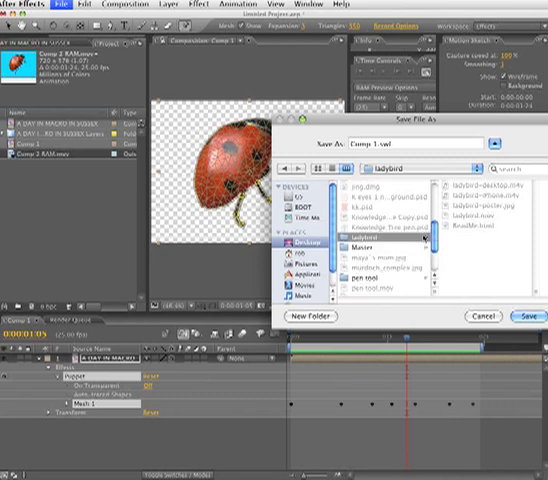
Create a new comp1 folder and make it the destination for Comp 1.swf.
{"action": "left_click", "coordinate": [310, 315]}
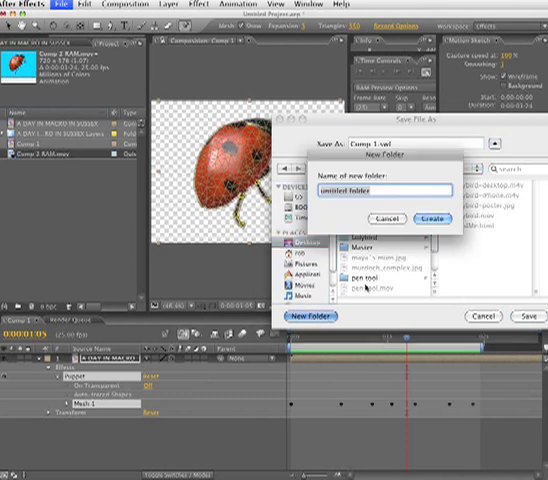
{"action": "type", "text": "l"}
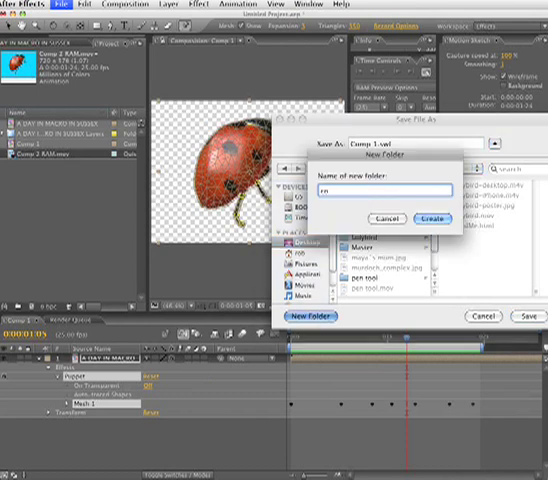
{"action": "type", "text": "mp1"}
{"action": "left_click", "coordinate": [431, 218]}
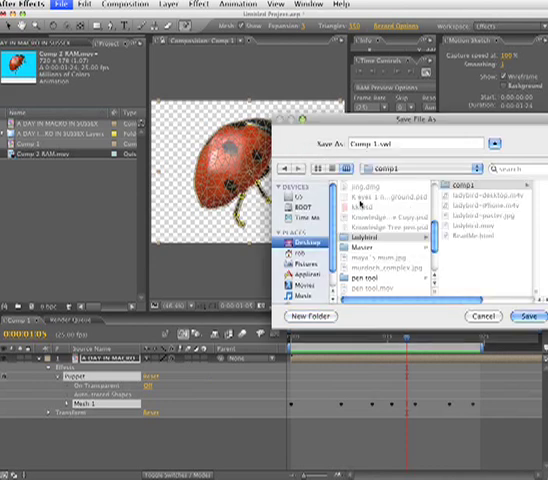
{"action": "left_click", "coordinate": [443, 186]}
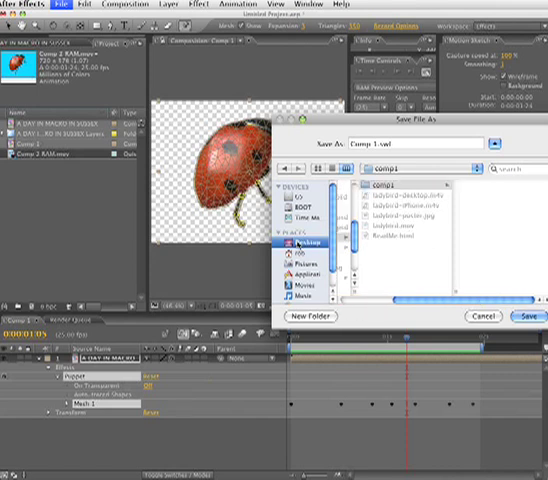
{"action": "left_click", "coordinate": [310, 316]}
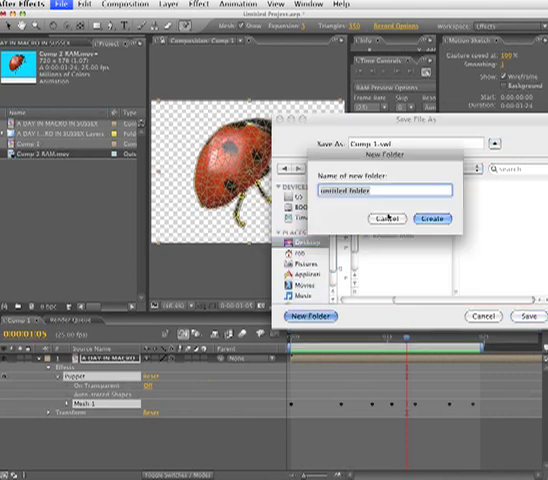
{"action": "type", "text": "re"}
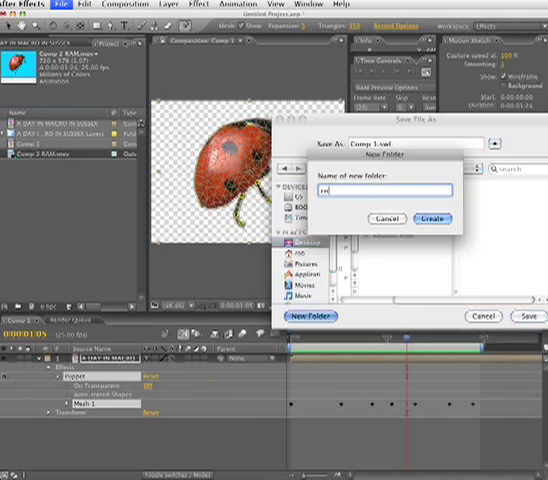
{"action": "type", "text": "nd"}
{"action": "left_click", "coordinate": [432, 218]}
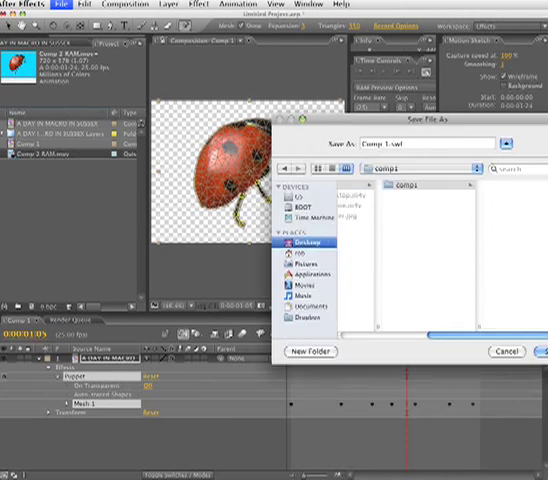
Save Comp 1.swf into comp1 with JPEG Quality set to Medium.
{"action": "left_click", "coordinate": [528, 316]}
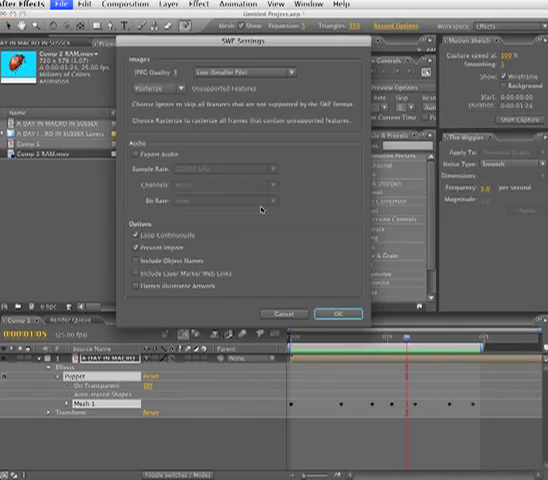
{"action": "left_click", "coordinate": [243, 72]}
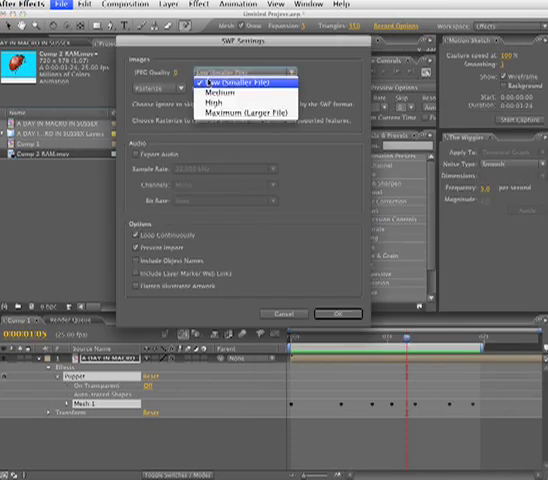
{"action": "left_click", "coordinate": [220, 88]}
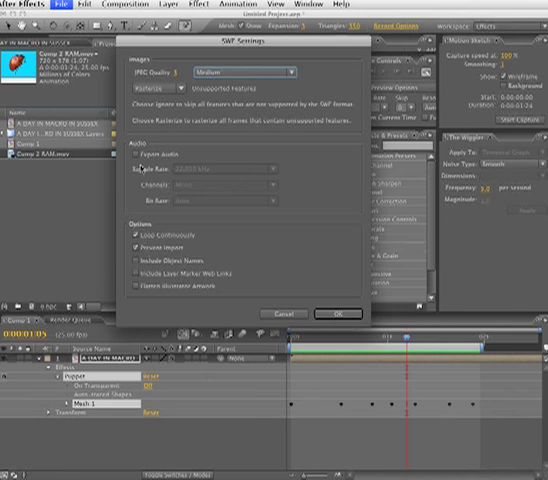
{"action": "left_click", "coordinate": [337, 313]}
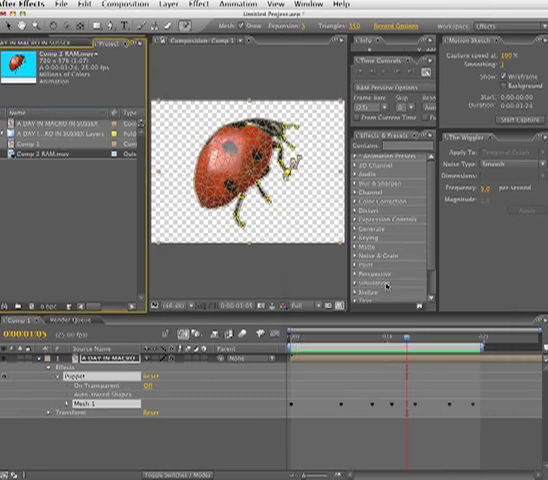
Switch to Finder and navigate to Desktop > ladybird > comp1.
{"action": "key", "text": "super+Tab"}
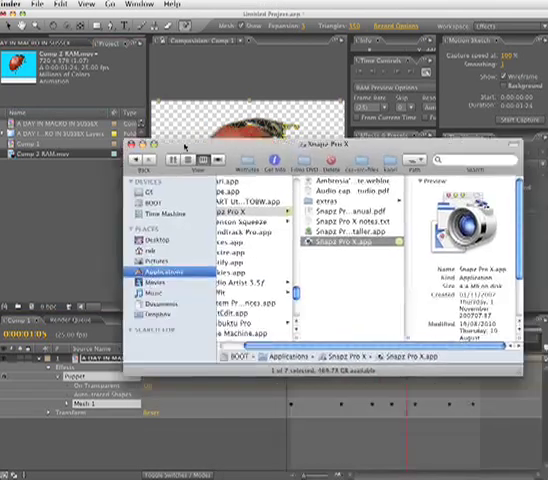
{"action": "left_click", "coordinate": [152, 229]}
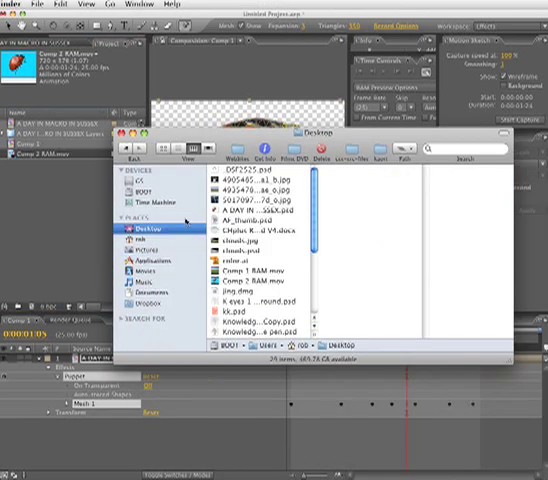
{"action": "left_click_drag", "start_coordinate": [314, 190], "coordinate": [314, 228]}
{"action": "scroll", "coordinate": [260, 240], "scroll_direction": "down", "scroll_amount": 5}
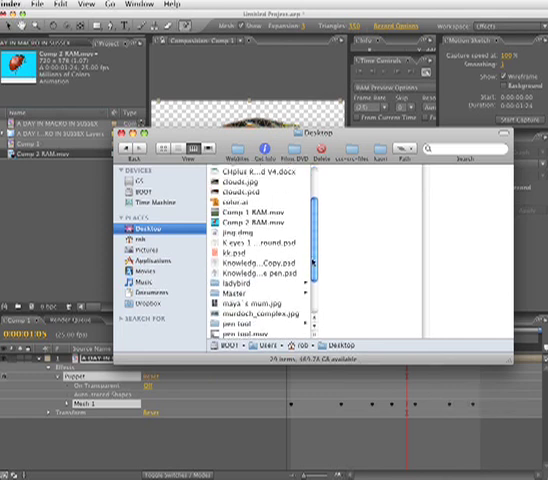
{"action": "left_click", "coordinate": [300, 273]}
{"action": "left_click", "coordinate": [398, 170]}
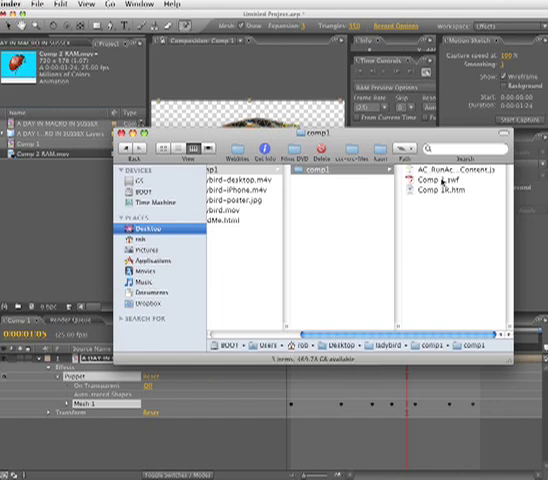
Play the exported Comp 1.swf ladybird animation in Flash Player.
{"action": "left_click", "coordinate": [428, 181]}
{"action": "left_click_drag", "start_coordinate": [372, 133], "coordinate": [295, 74]}
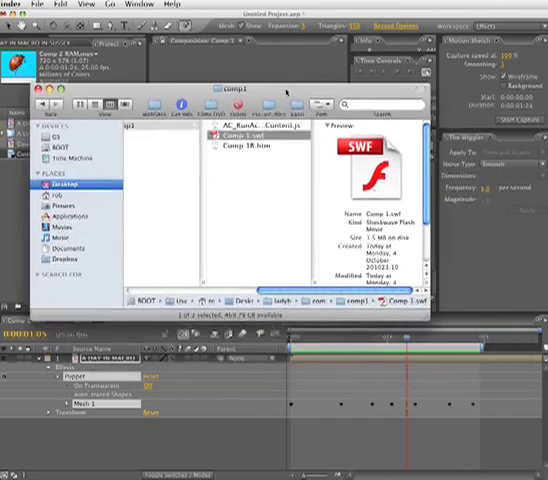
{"action": "right_click", "coordinate": [222, 120]}
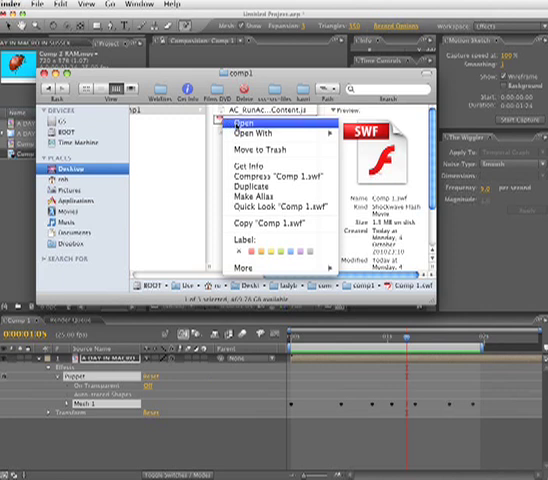
{"action": "left_click", "coordinate": [243, 122]}
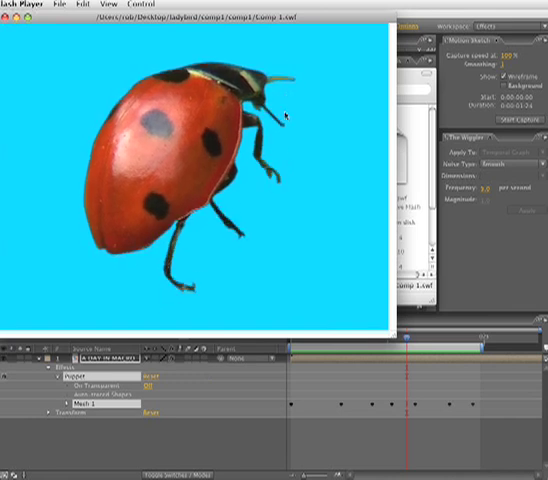
View the Comp 1R.htm vector output report in Camino, then close it.
{"action": "key", "text": "super+w"}
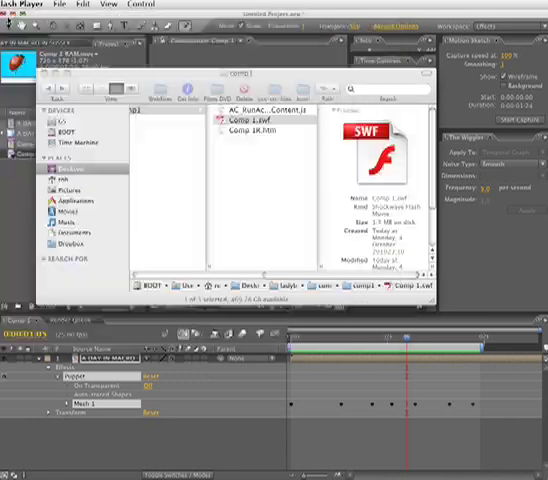
{"action": "left_click", "coordinate": [245, 130]}
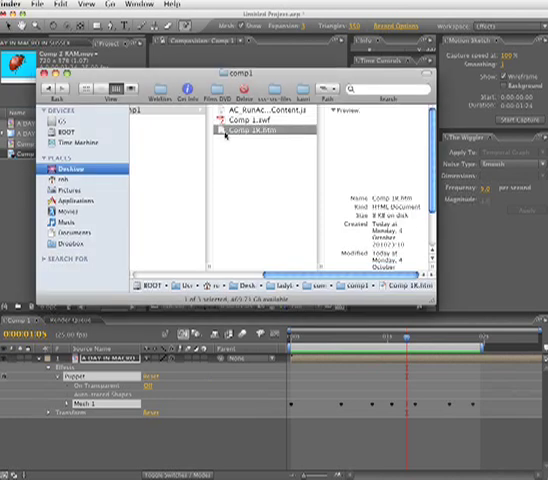
{"action": "right_click", "coordinate": [225, 134]}
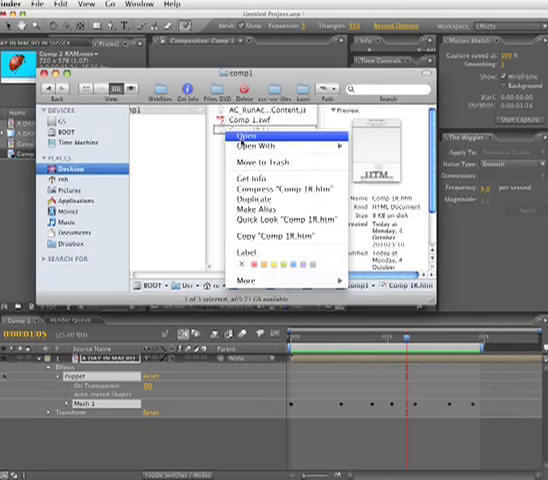
{"action": "mouse_move", "coordinate": [258, 146]}
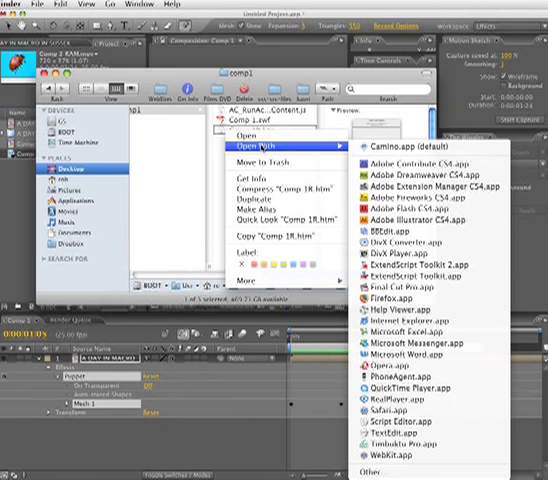
{"action": "key", "text": "Escape"}
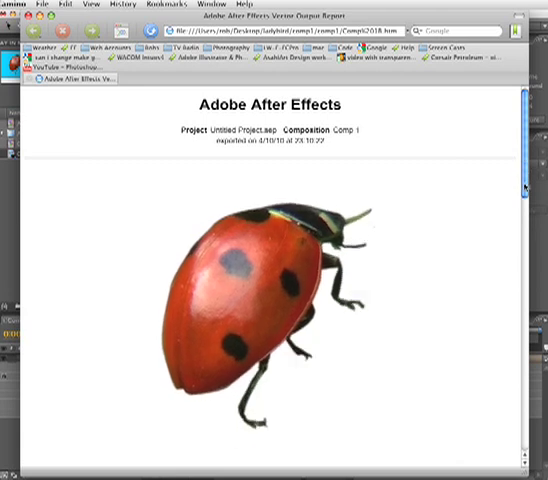
{"action": "scroll", "coordinate": [270, 280], "scroll_direction": "down", "scroll_amount": 4}
{"action": "scroll", "coordinate": [270, 280], "scroll_direction": "down", "scroll_amount": 2}
{"action": "scroll", "coordinate": [270, 280], "scroll_direction": "down", "scroll_amount": 2}
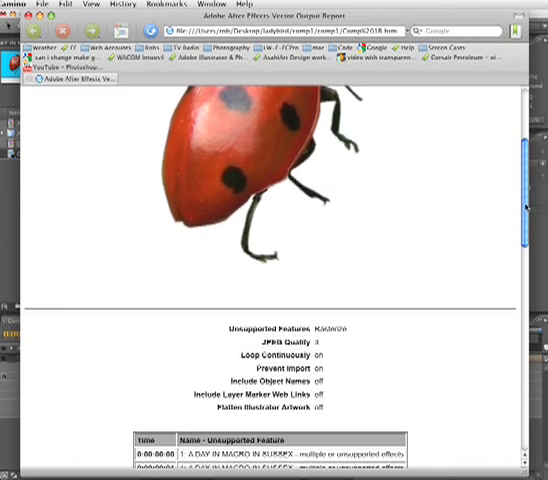
{"action": "scroll", "coordinate": [270, 250], "scroll_direction": "up", "scroll_amount": 6}
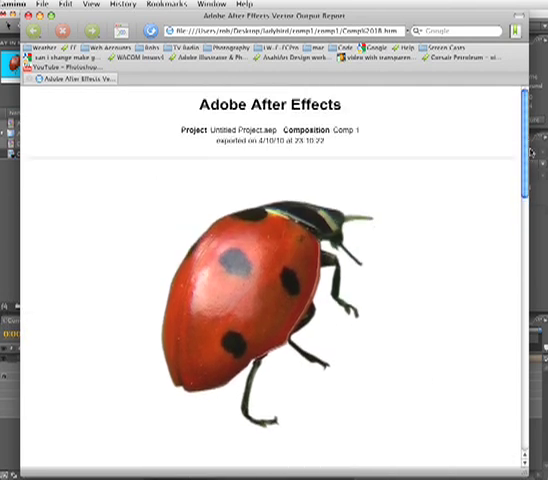
{"action": "left_click", "coordinate": [27, 16]}
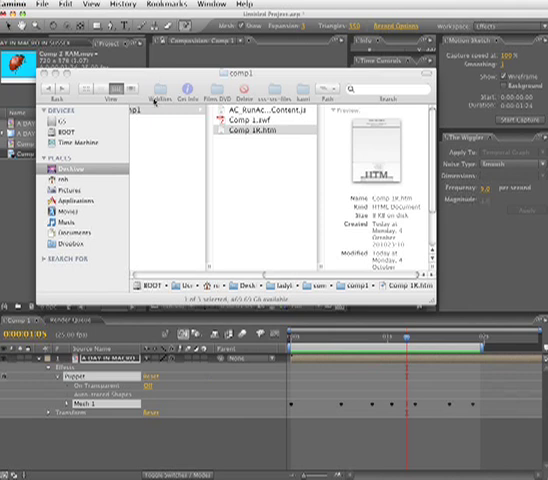
Replay Comp 1.swf in Flash Player, close it and bring the comp1 folder forward.
{"action": "left_click", "coordinate": [228, 120]}
{"action": "right_click", "coordinate": [228, 120]}
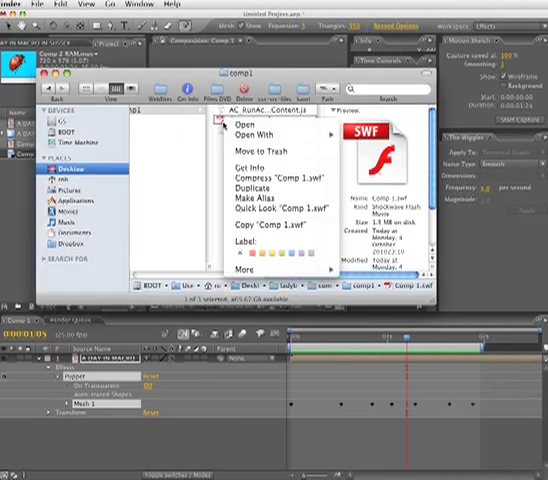
{"action": "left_click", "coordinate": [244, 124]}
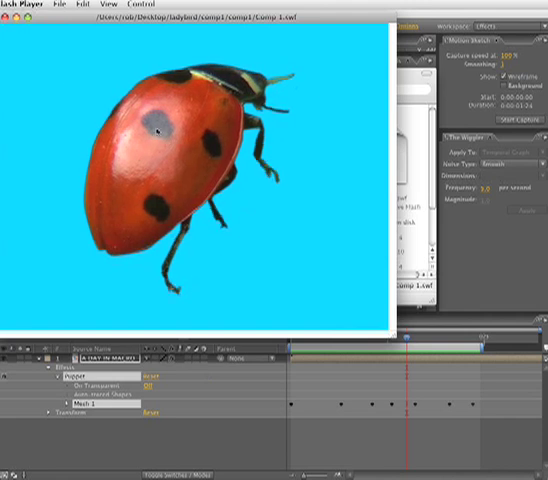
{"action": "left_click", "coordinate": [5, 17]}
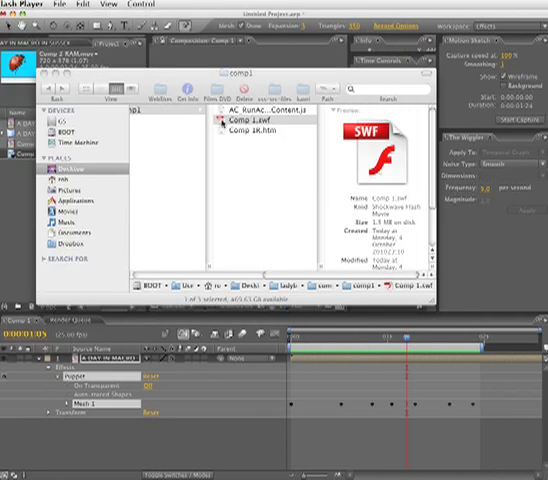
{"action": "left_click", "coordinate": [240, 120]}
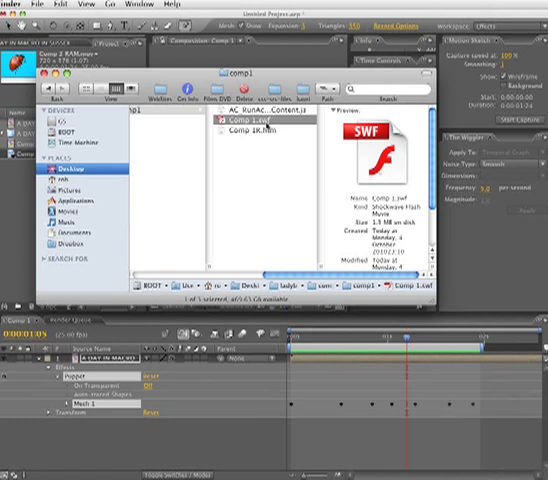
Close the comp1 Finder window so After Effects shows Comp 1 again.
{"action": "left_click", "coordinate": [44, 86]}
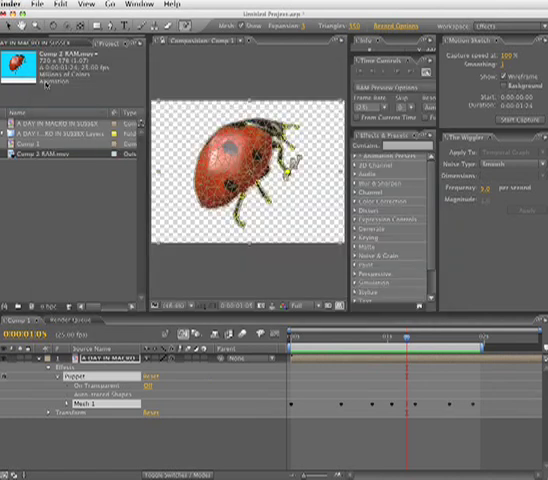